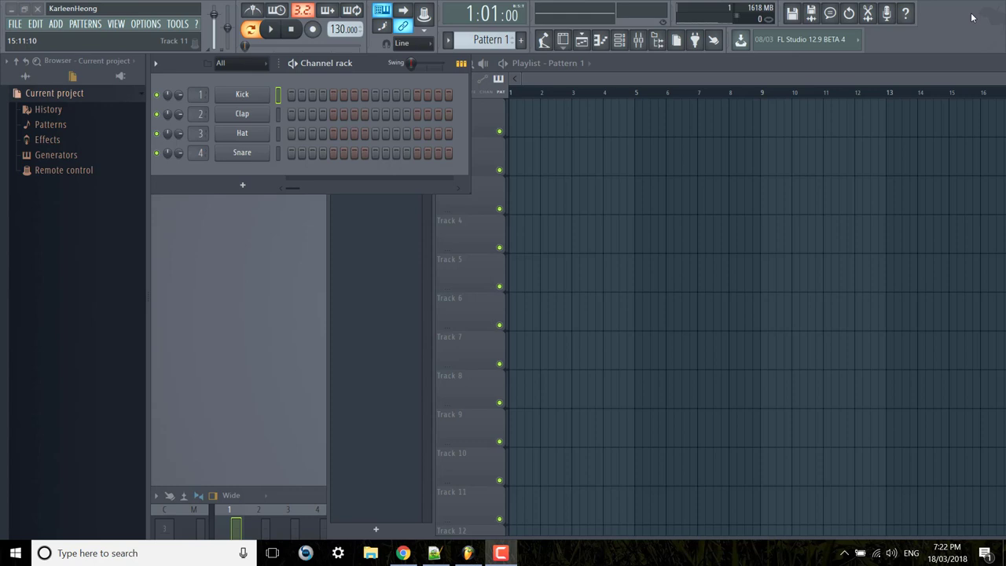
Step: Load Kontakt 5 [64bit] from the plugin database onto channel 1, replacing the Kick
click(120, 76)
scroll(122, 320, down, 1)
drag(93, 491, 257, 100)
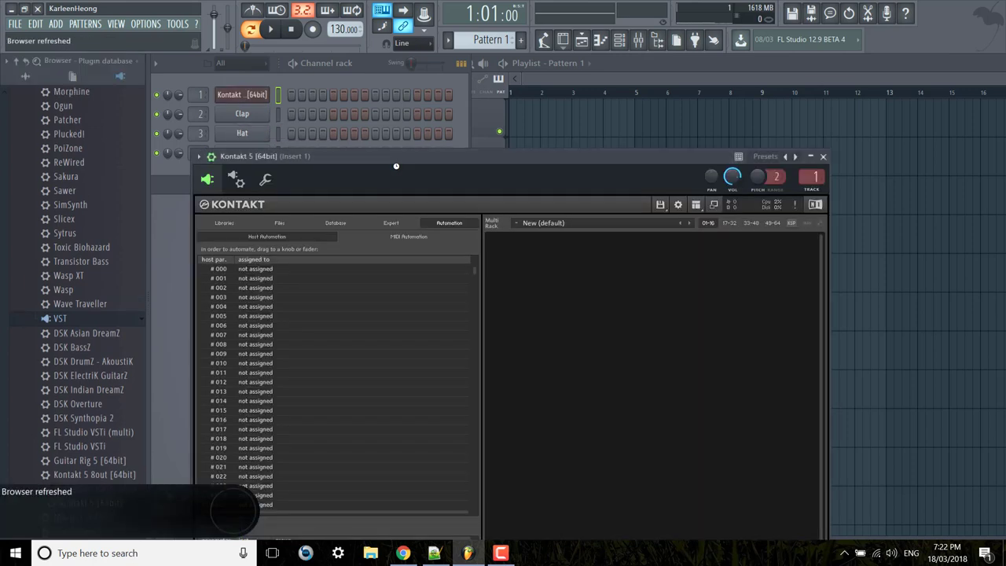
Step: Load CSS 1st Violins.nki from Cinematic Studio Strings into Kontakt and show its CC settings (Volume on CC 11)
click(222, 121)
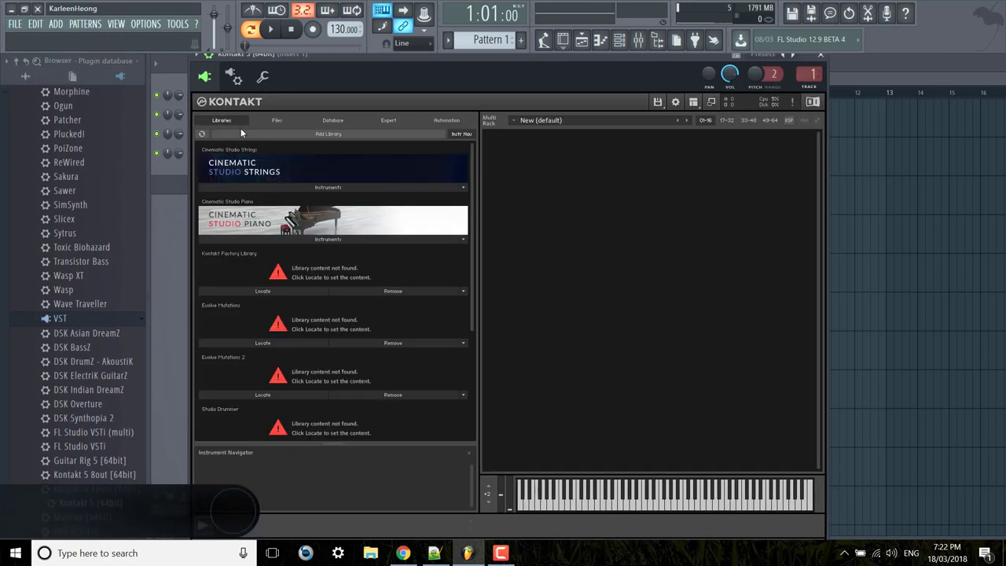
click(305, 186)
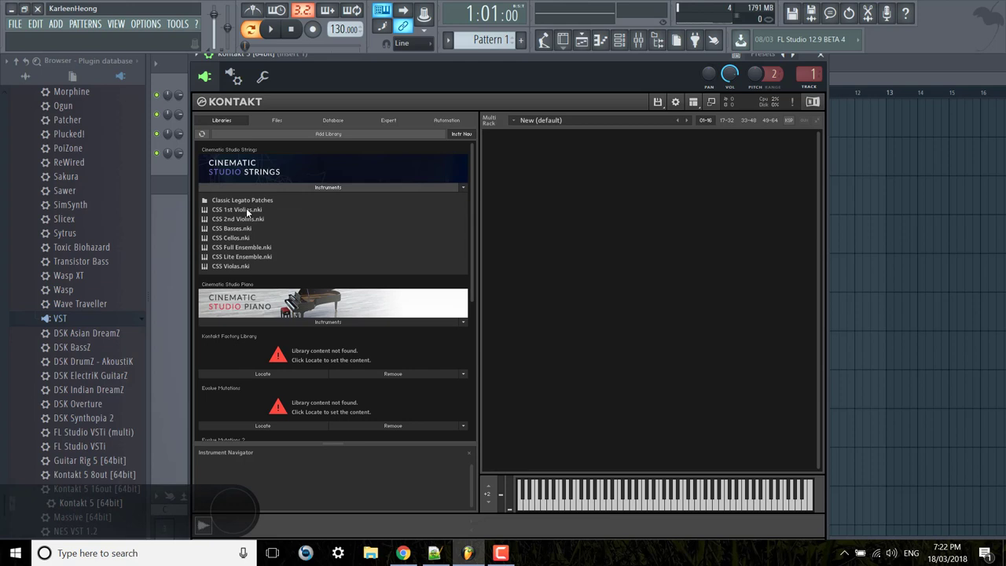
drag(246, 209, 636, 214)
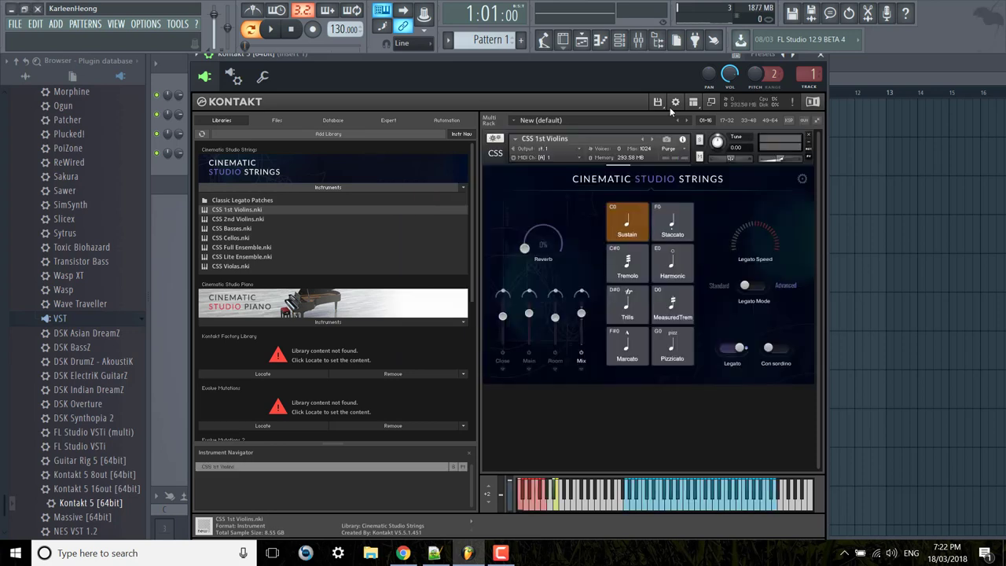
click(802, 180)
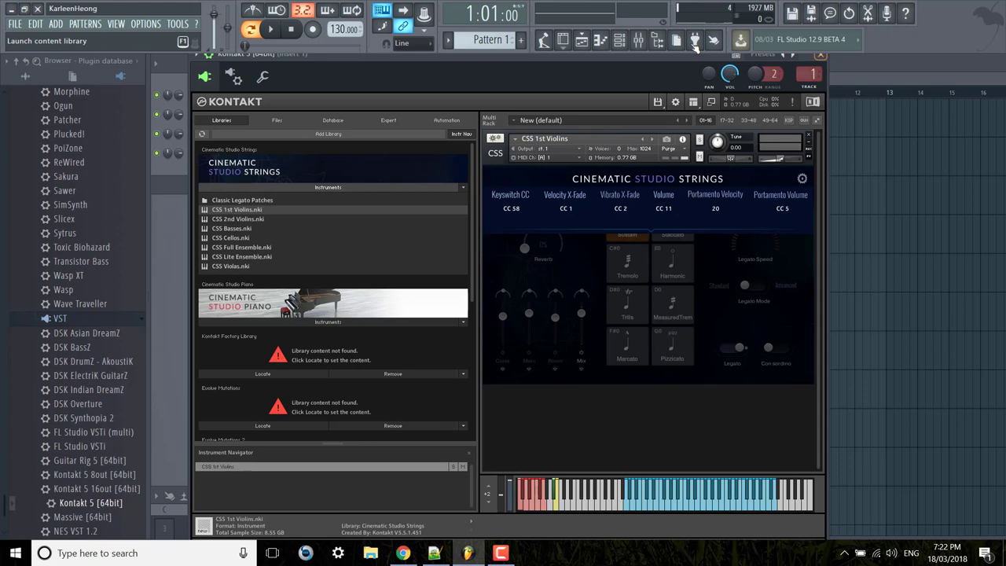
drag(682, 56, 706, 88)
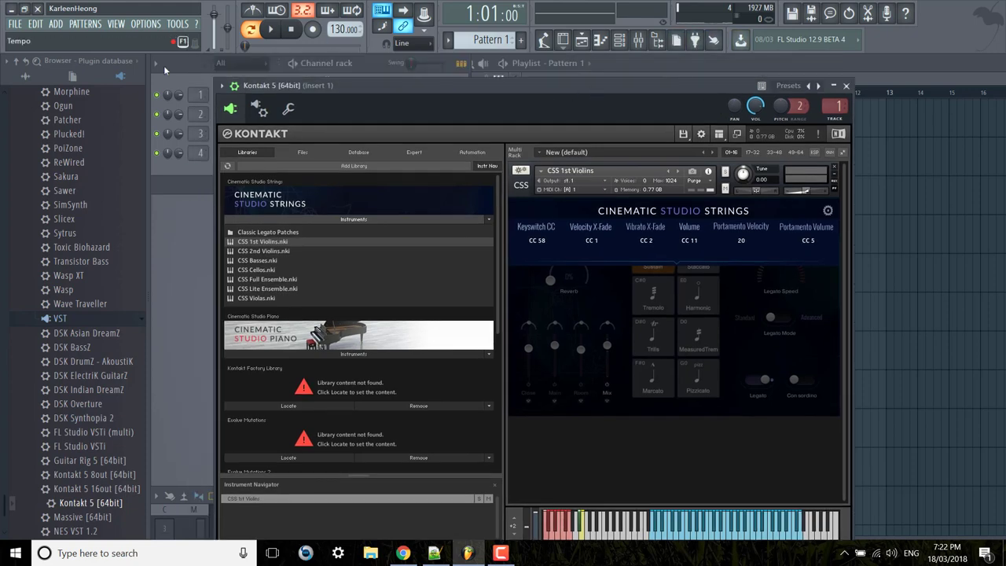
Step: Browse Kontakt's parameters and link MIDI CC #11 Expression to a controller
click(221, 85)
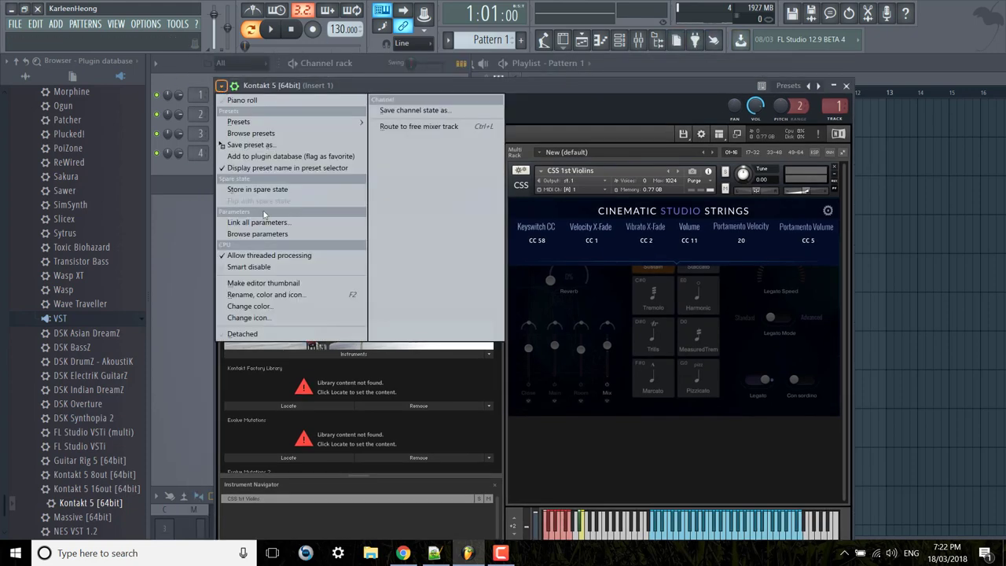
click(257, 234)
scroll(87, 248, down, 10)
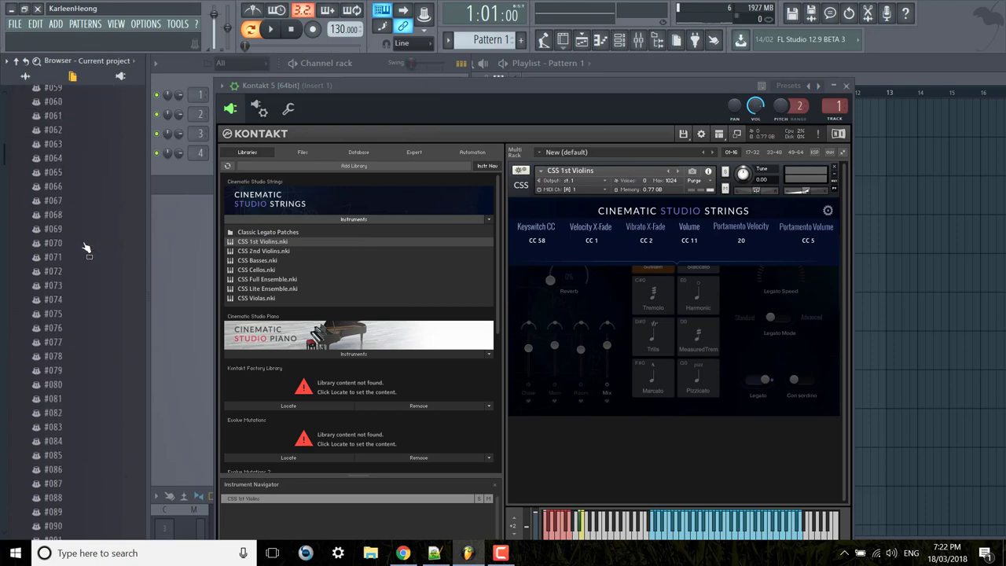
scroll(87, 248, down, 20)
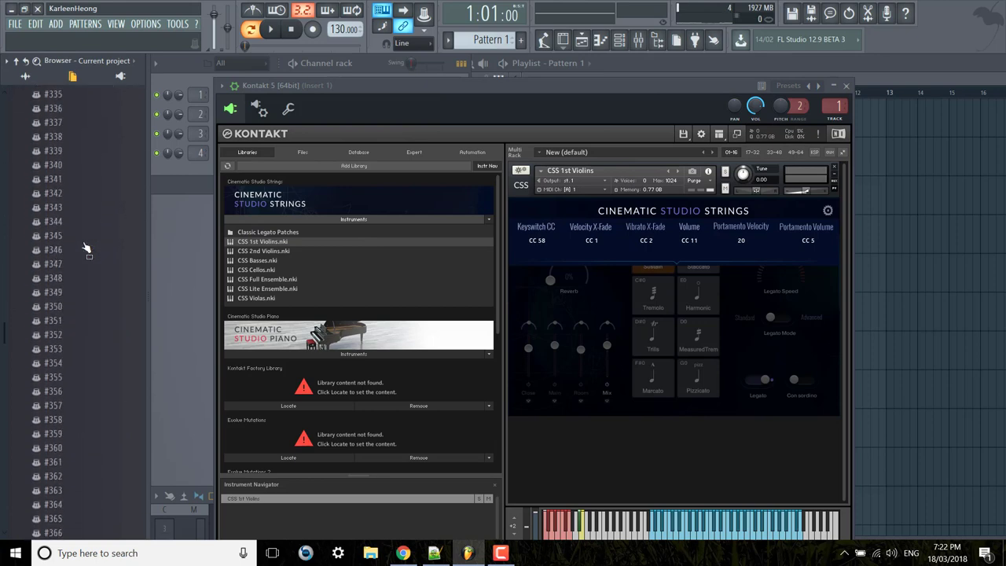
scroll(87, 248, down, 20)
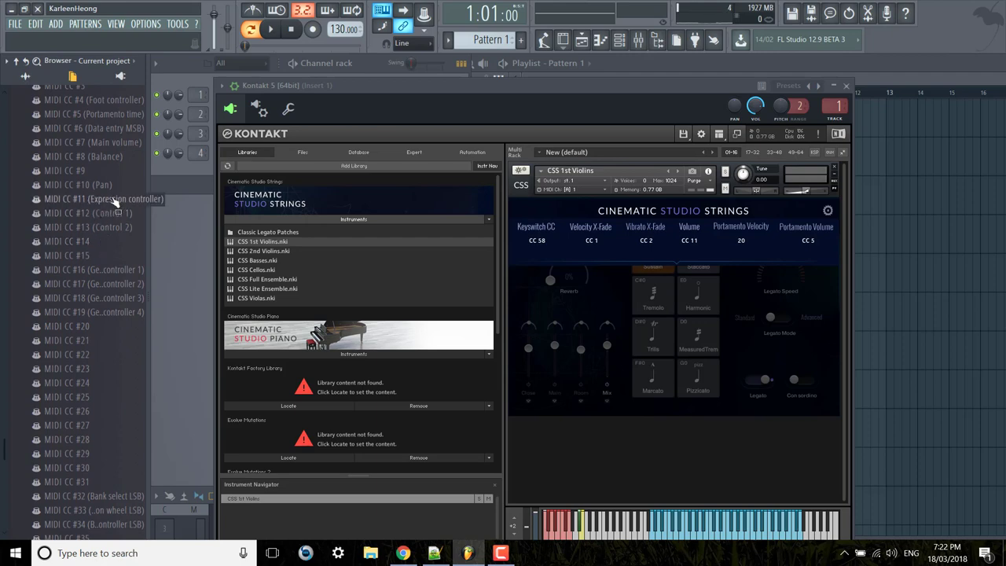
click(99, 202)
drag(99, 203, 71, 199)
right_click(69, 199)
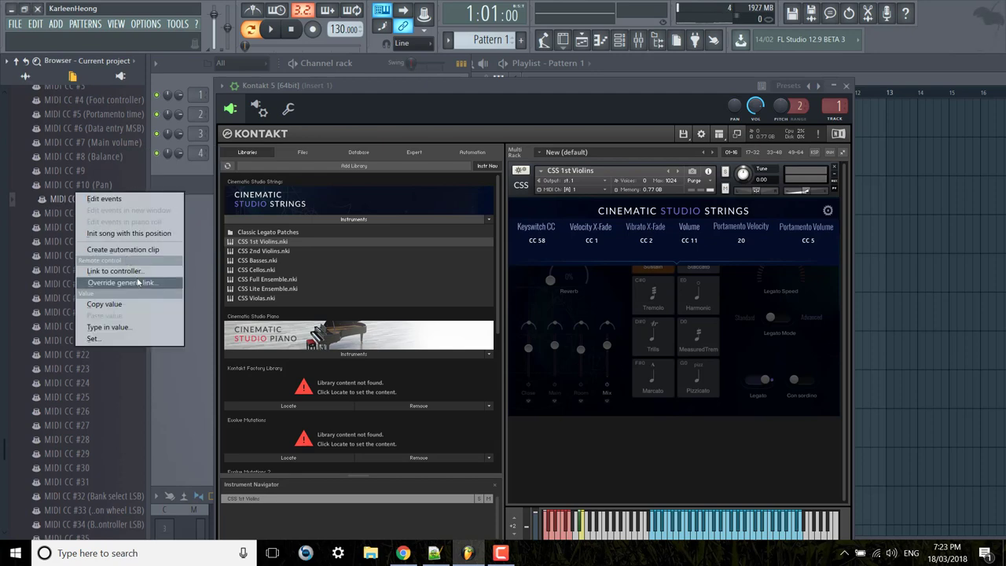
click(114, 271)
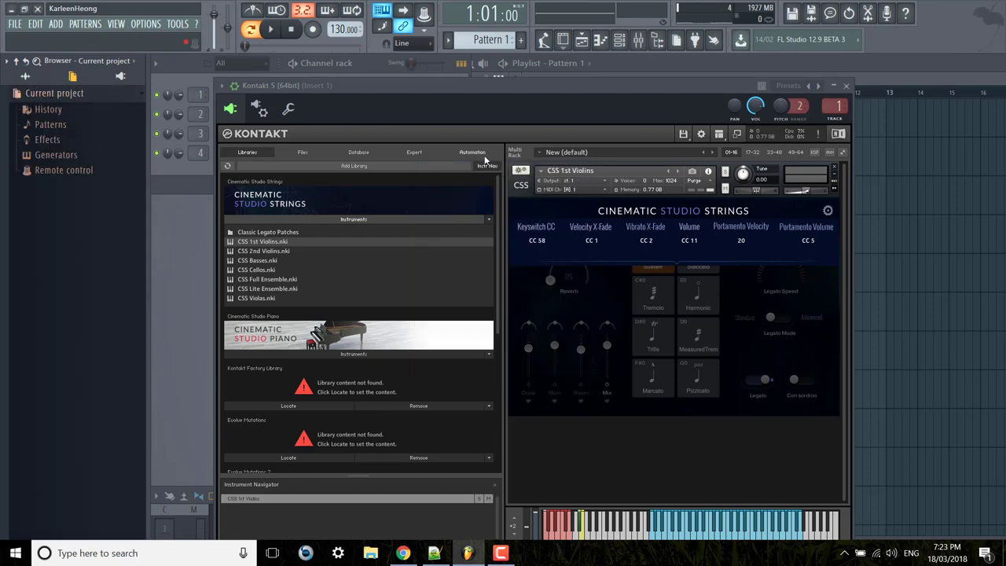
Step: Check Kontakt's MIDI Automation assignments, then close the Kontakt window
click(474, 152)
click(416, 165)
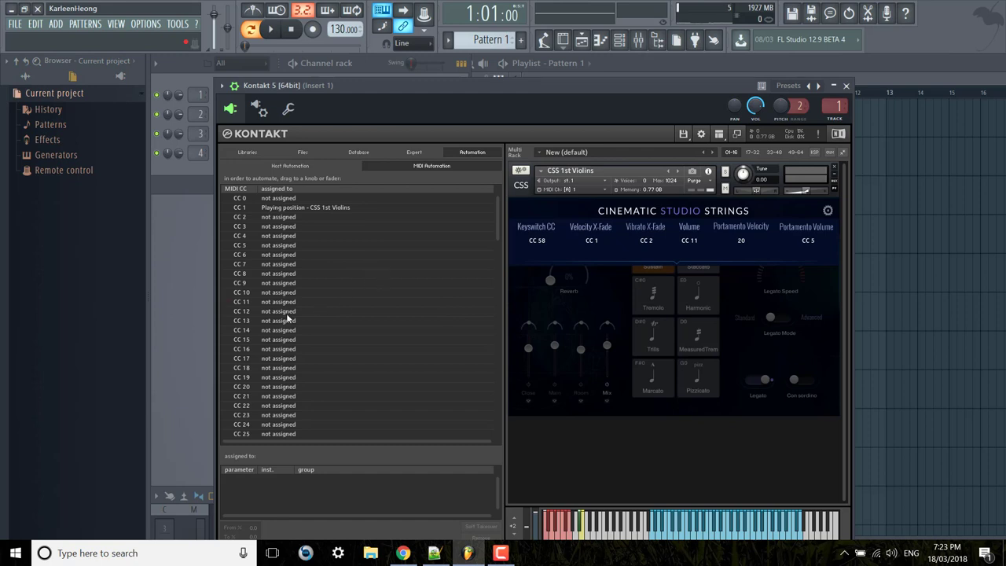
click(846, 85)
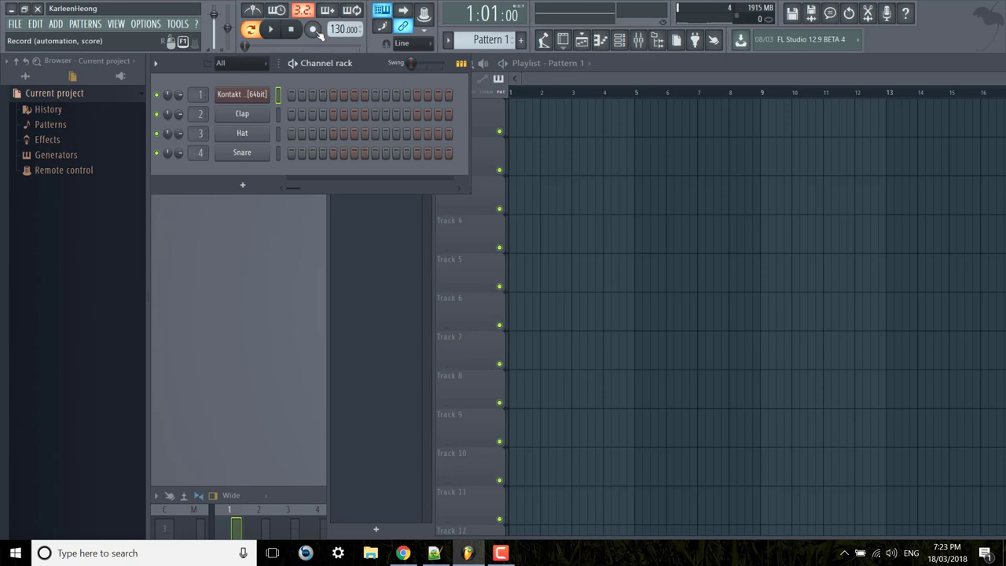
Step: Record Everything live into the Kontakt channel's Pattern 1, stopping with Space
click(314, 29)
drag(585, 146, 625, 93)
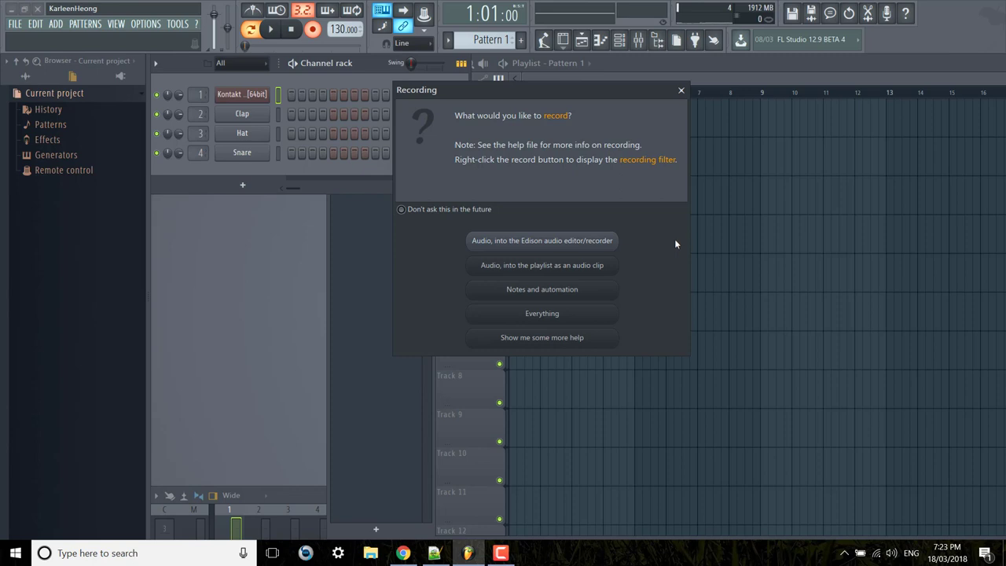
click(563, 318)
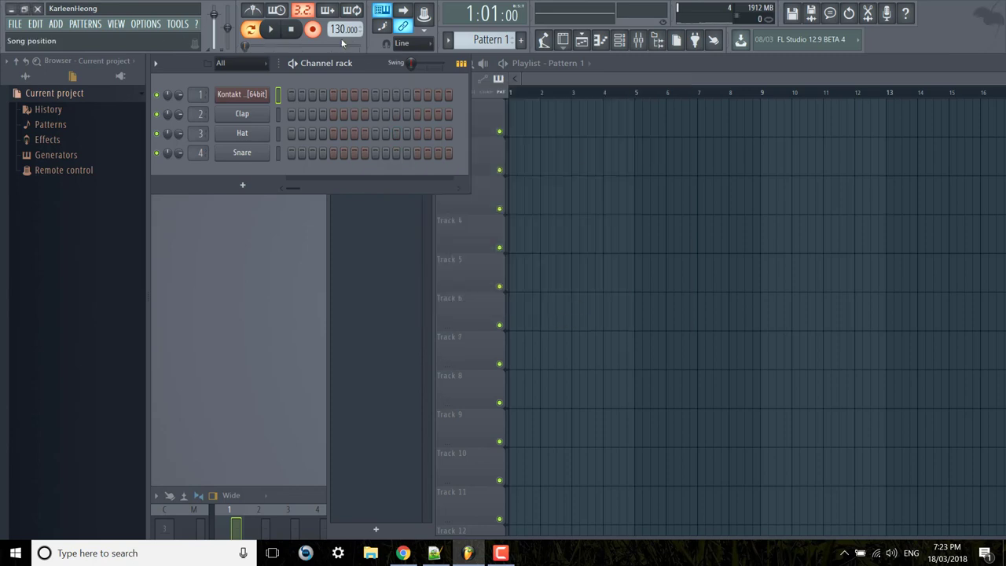
click(270, 29)
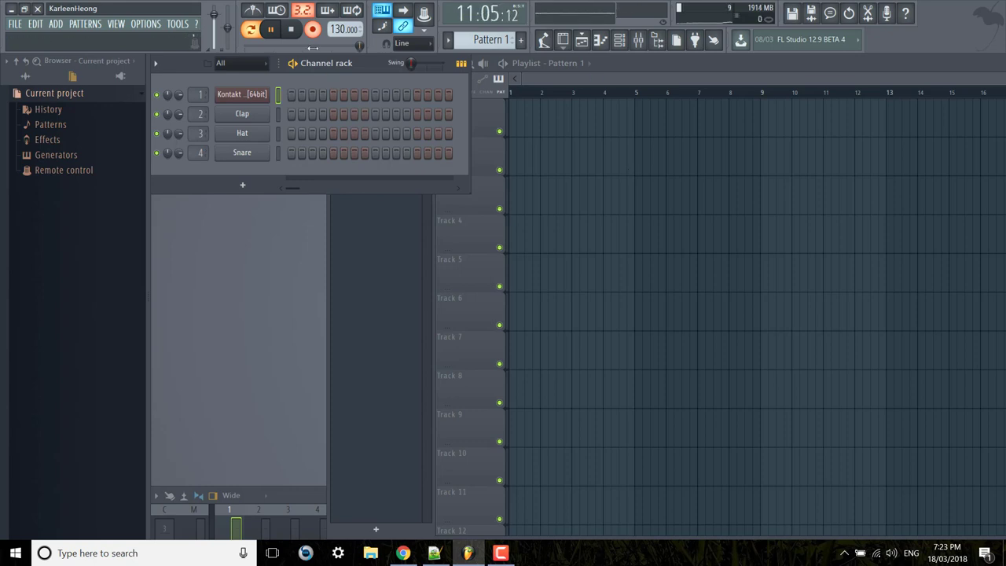
key(space)
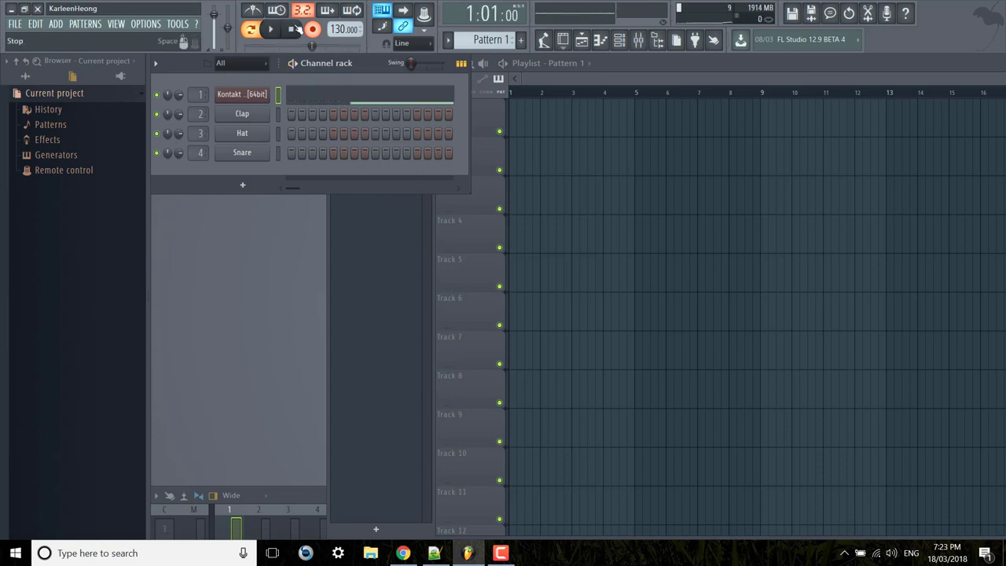
Step: Place the Pattern 1 clip on Track 1 starting at bar 1
click(602, 39)
scroll(582, 258, up, 3)
scroll(587, 253, down, 2)
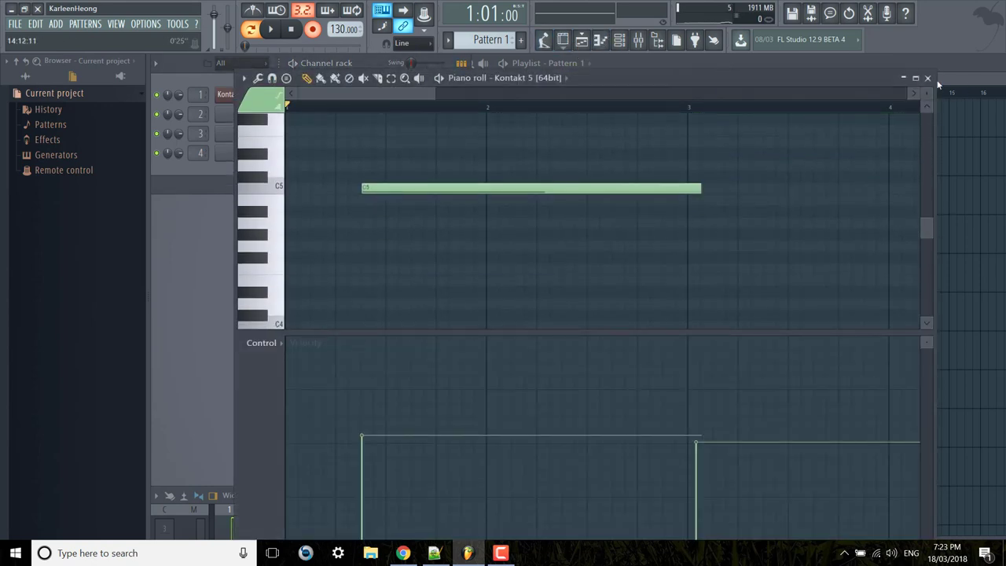
click(928, 78)
click(535, 124)
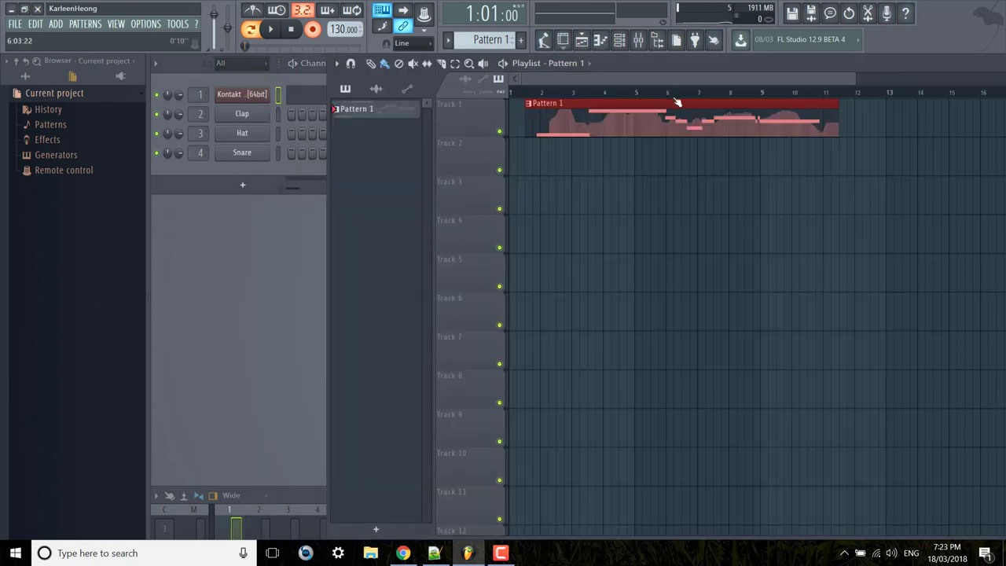
drag(679, 101, 663, 103)
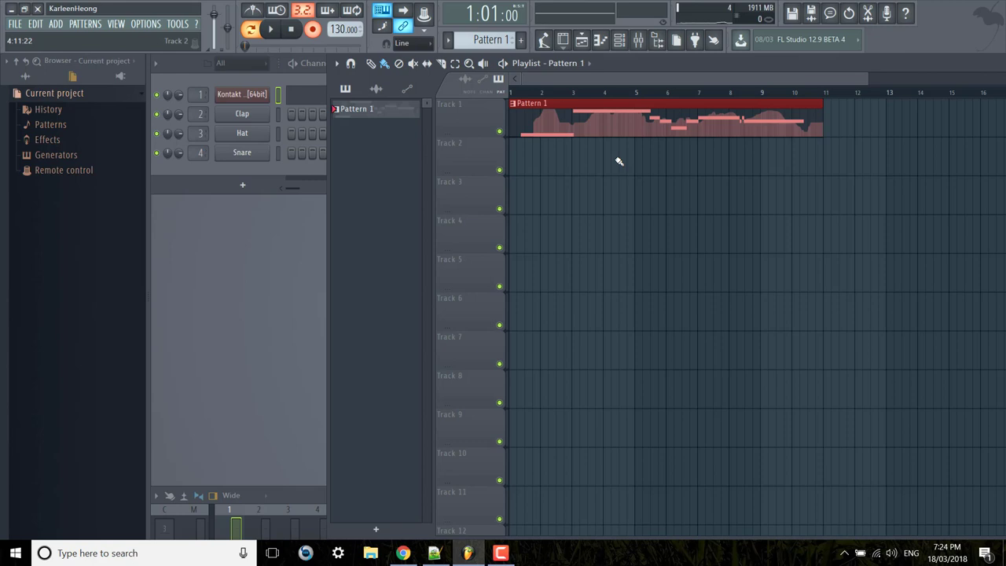
Step: Reopen Kontakt's piano roll and zoom out to see the recorded C5–G5 melody
click(601, 40)
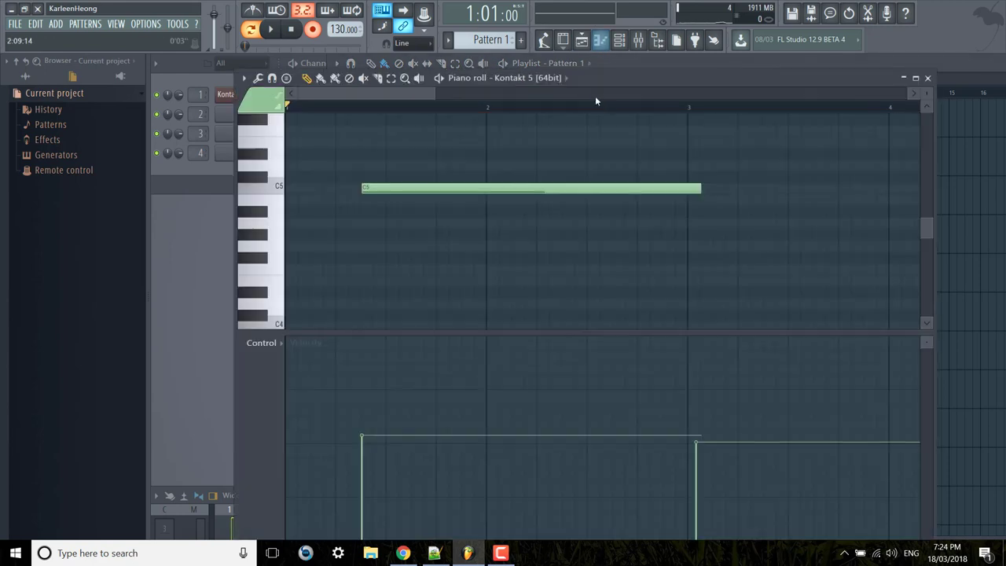
scroll(585, 256, up, 2)
scroll(582, 255, down, 1)
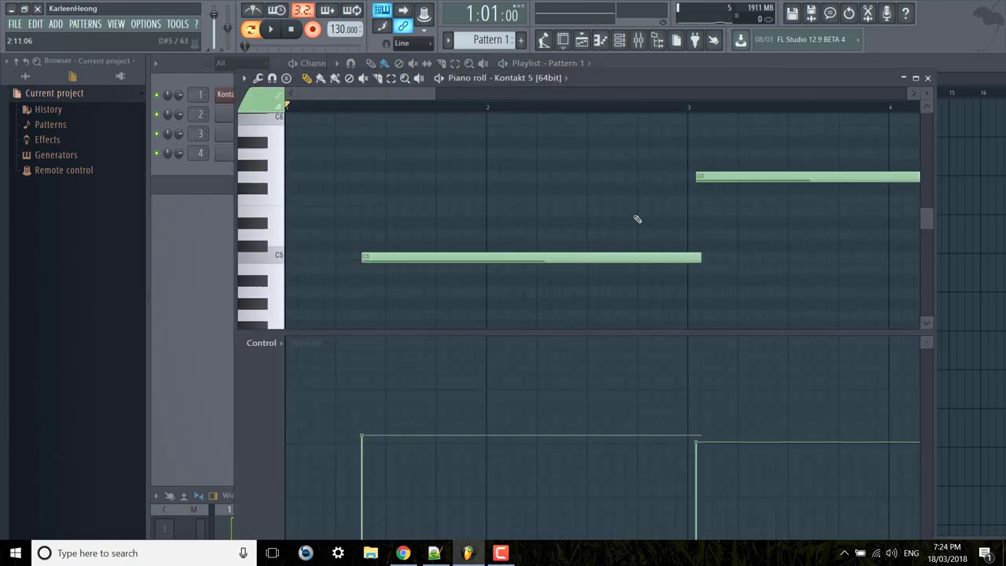
ctrl+scroll(638, 216, down, 3)
ctrl+scroll(638, 215, down, 1)
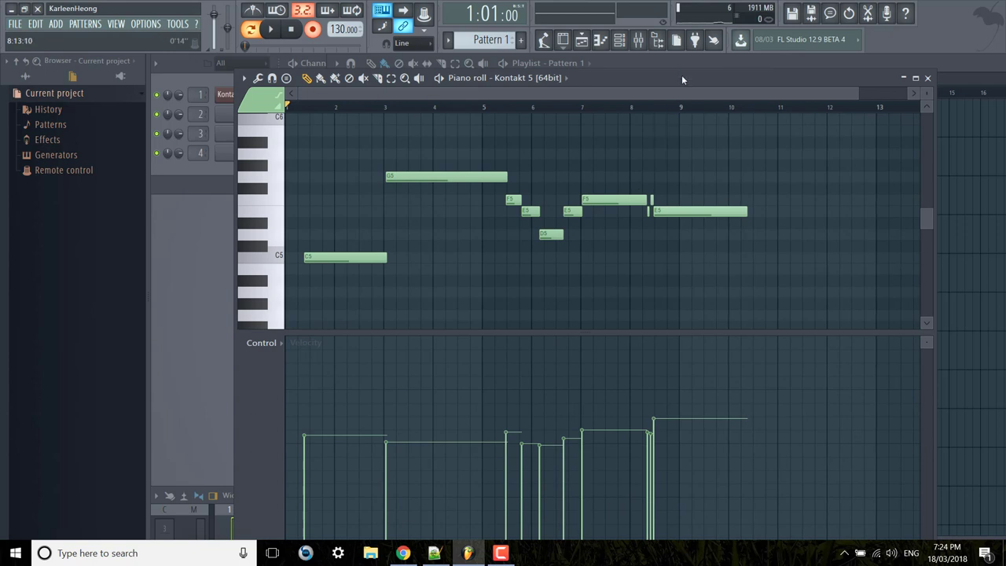
mouse_move(682, 76)
mouse_down()
mouse_move(686, 54)
mouse_move(689, 74)
mouse_up()
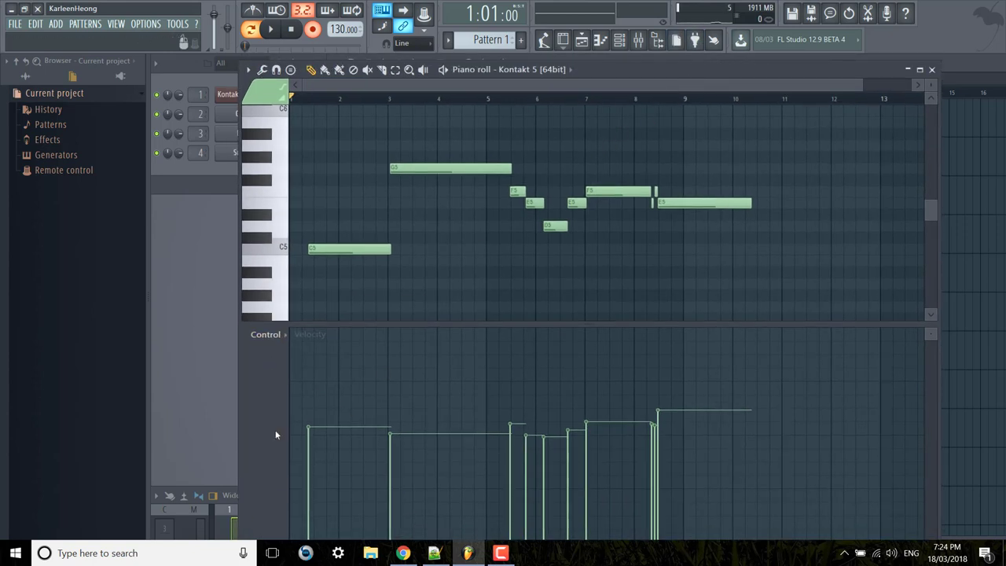
Step: Show the MIDI CC #11 Expression lane, lower the bar-3 peak and draw a rising ramp
click(282, 336)
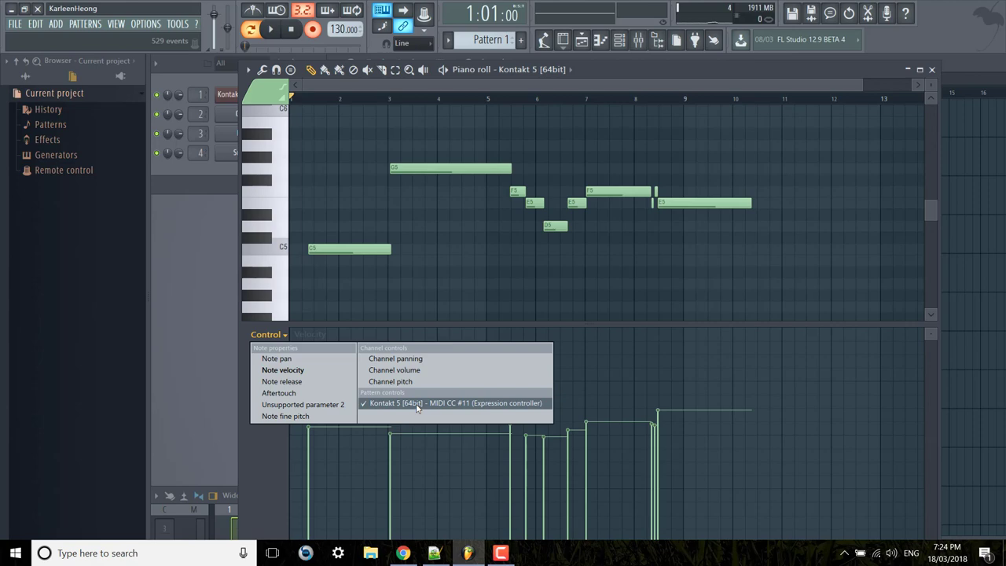
click(476, 404)
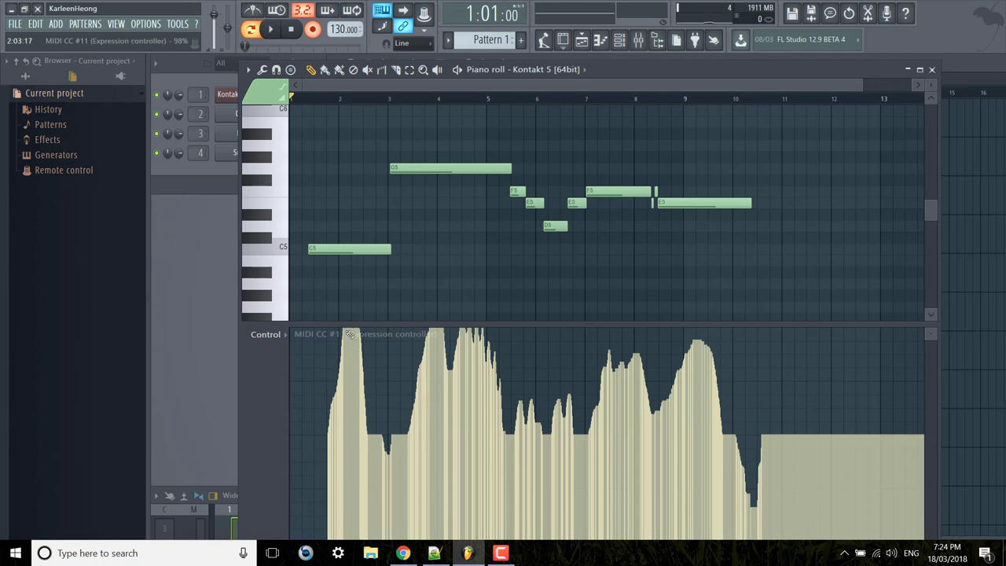
mouse_move(350, 333)
mouse_down()
mouse_move(359, 376)
mouse_move(346, 393)
mouse_move(351, 375)
mouse_up()
drag(342, 410, 329, 417)
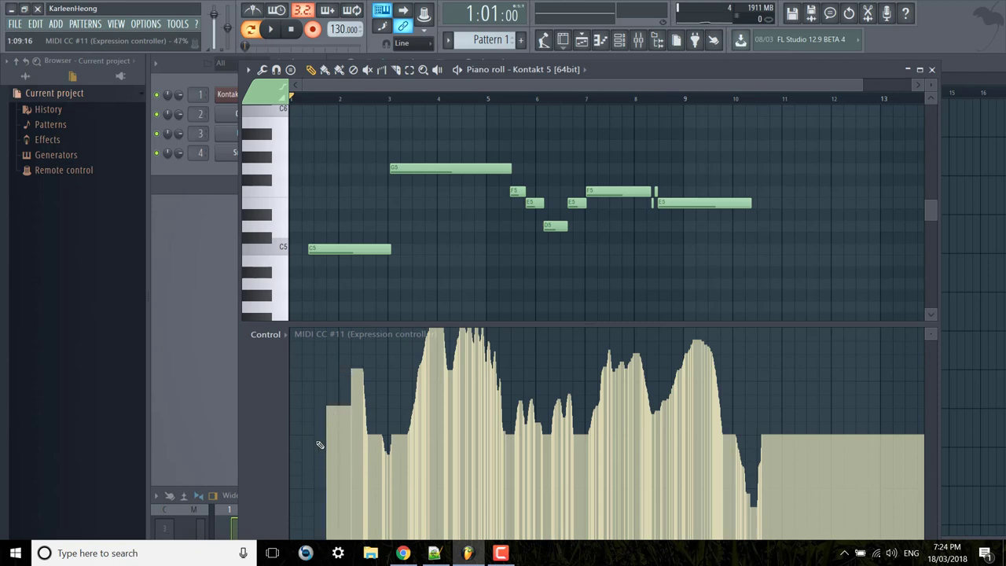
mouse_move(358, 373)
mouse_down()
mouse_move(320, 426)
mouse_move(323, 408)
mouse_move(343, 405)
mouse_move(346, 387)
mouse_move(316, 415)
mouse_move(344, 378)
mouse_move(302, 450)
mouse_move(314, 421)
mouse_move(299, 426)
mouse_move(300, 438)
mouse_move(330, 427)
mouse_move(331, 415)
mouse_move(305, 443)
mouse_move(333, 399)
mouse_up()
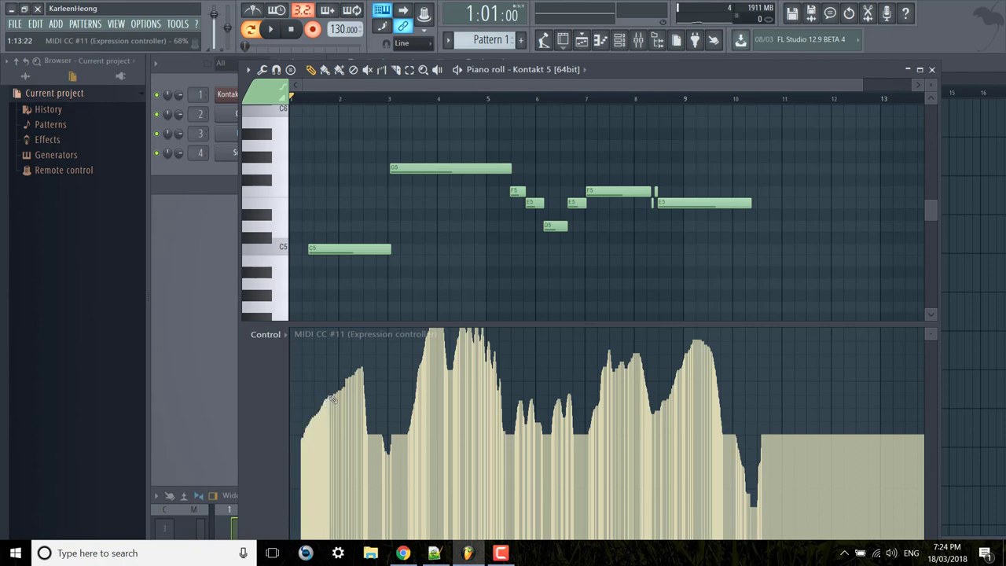
click(933, 69)
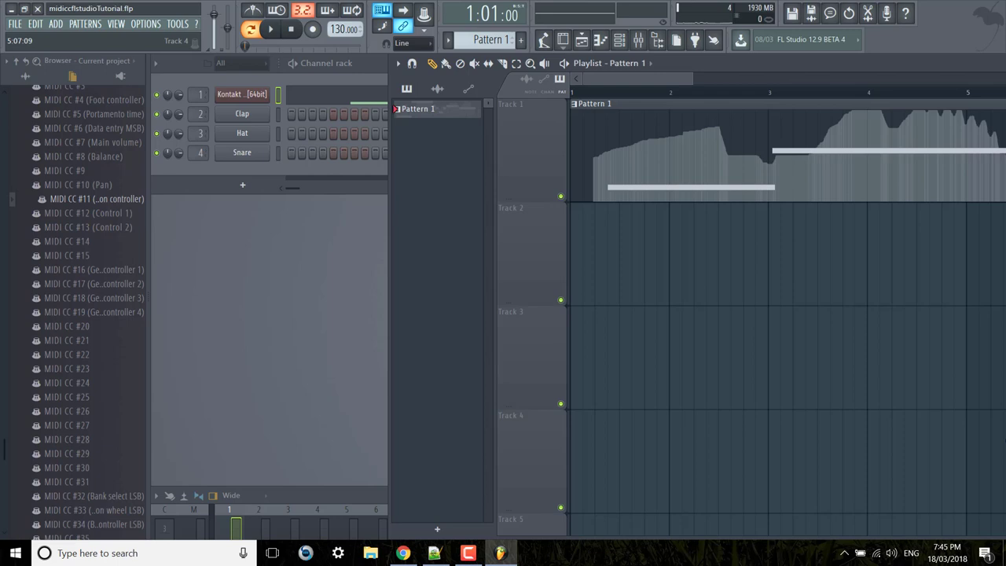
Step: Shift the playlist window left and delete the Pattern 1 clip from Track 1
drag(888, 68, 778, 61)
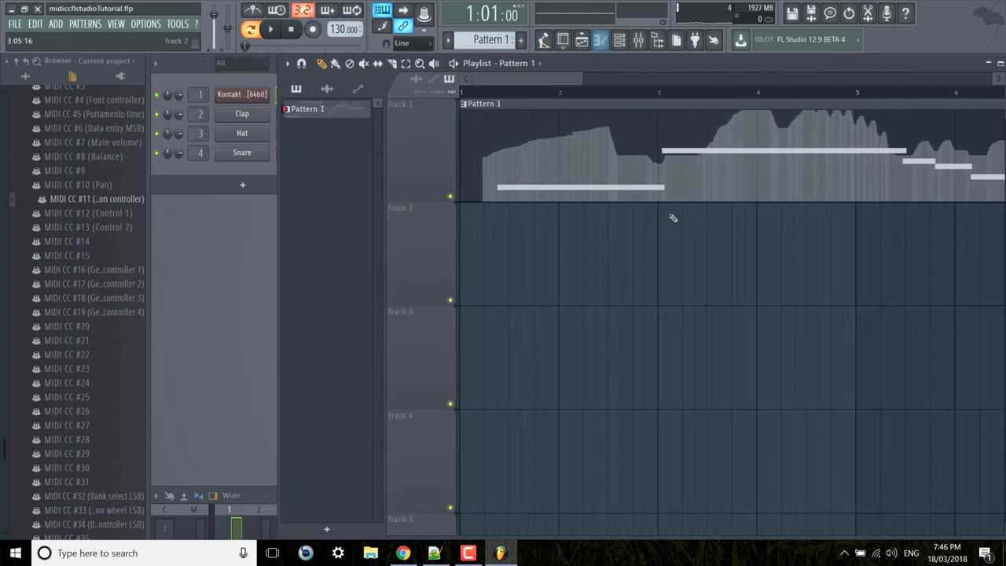
mouse_move(766, 65)
mouse_down()
mouse_move(748, 72)
mouse_move(757, 66)
mouse_up()
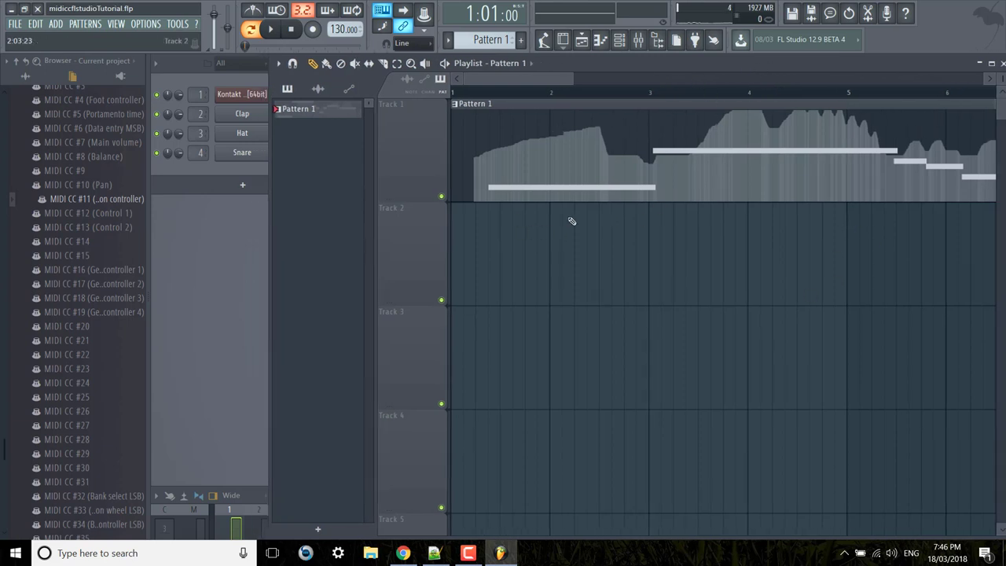
right_click(602, 152)
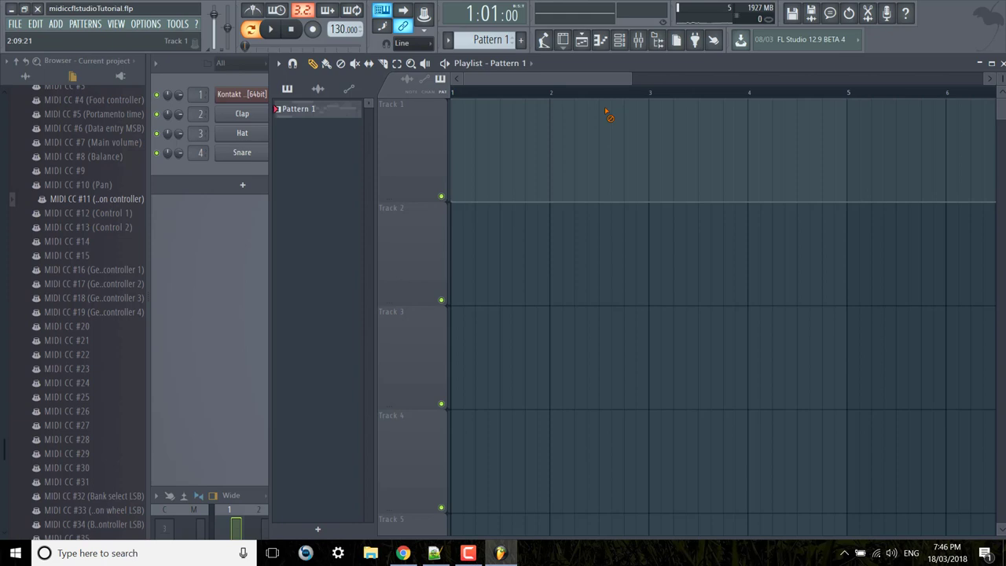
Step: Create Pattern 2 and draw one long C5 note starting at bar 1
click(523, 41)
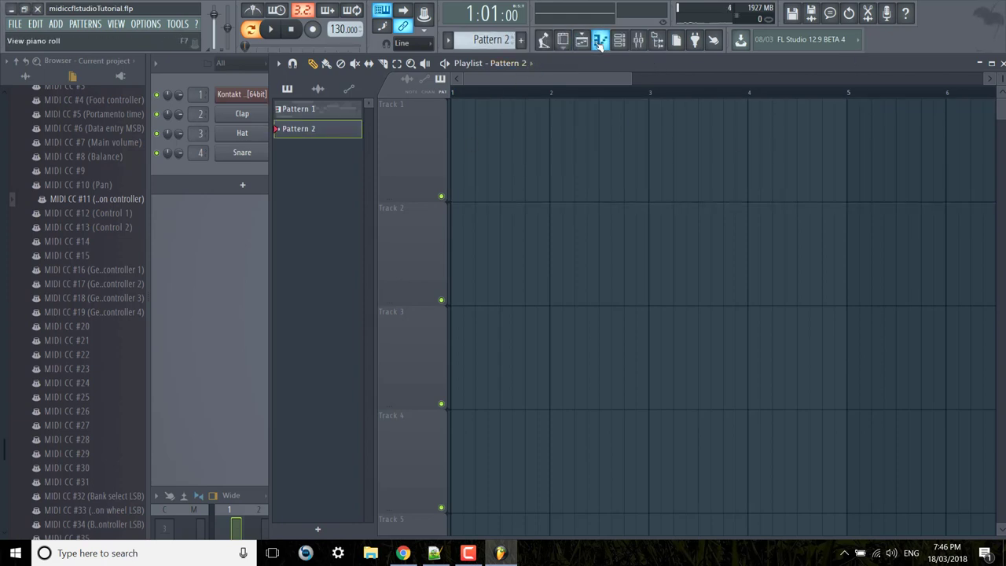
click(586, 43)
click(300, 220)
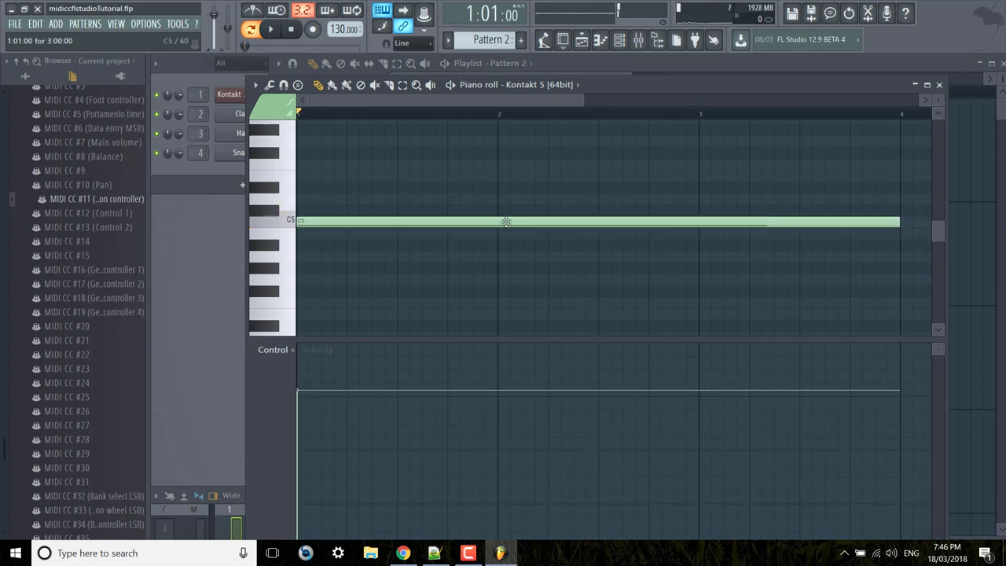
click(939, 85)
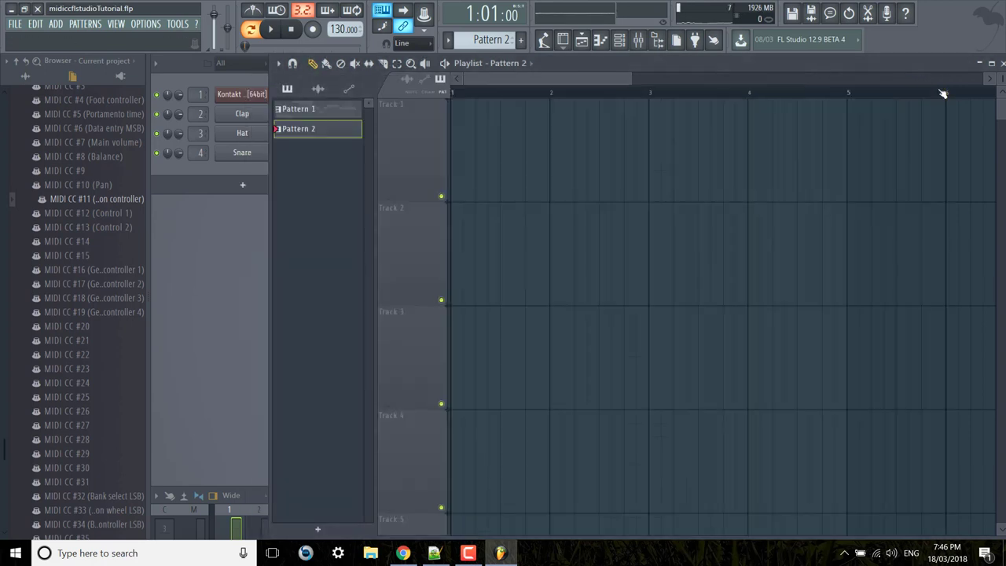
Step: Move Pattern 2 to bar 1 on Track 1 and add a MIDI CC #11 automation clip
drag(550, 112, 512, 112)
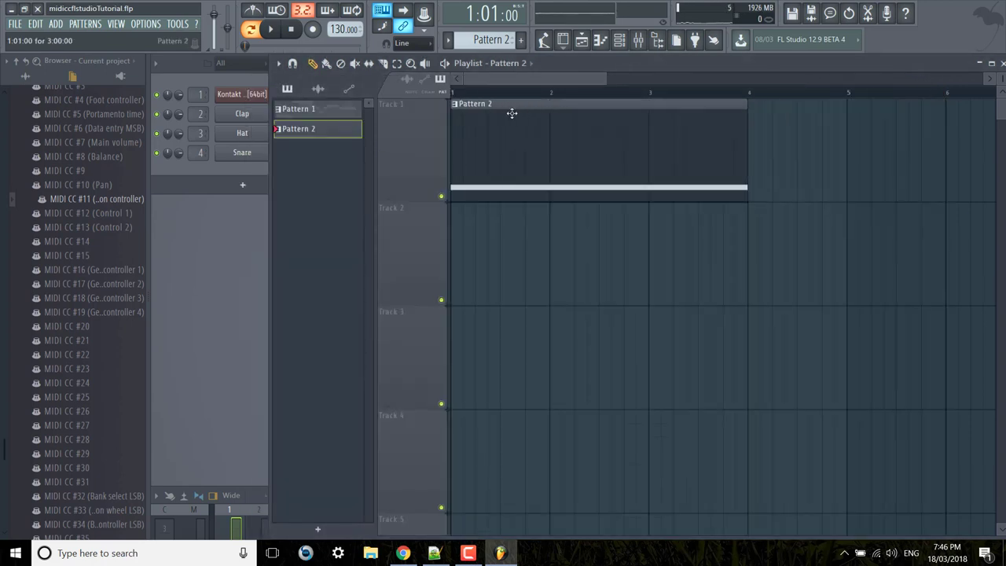
click(55, 23)
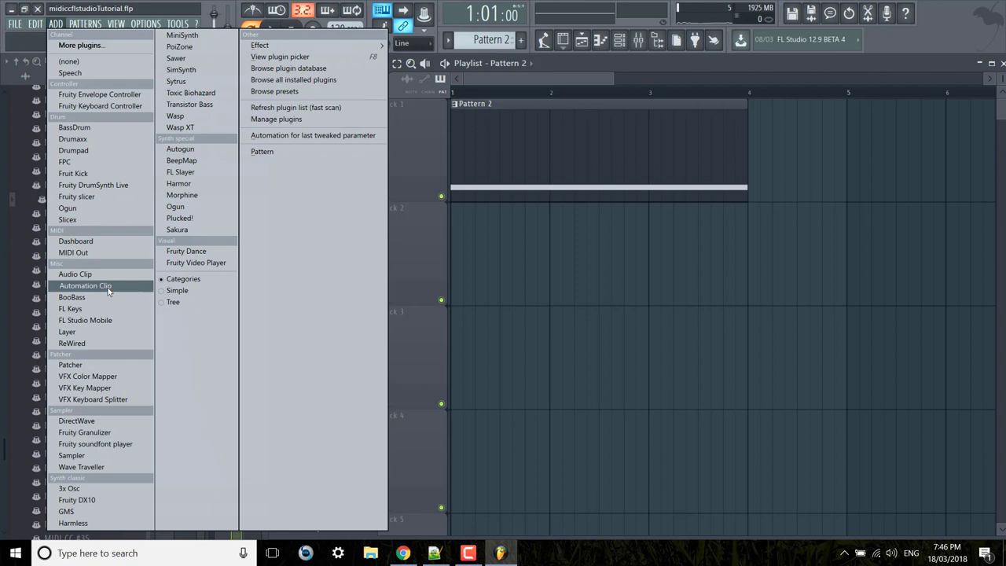
click(322, 136)
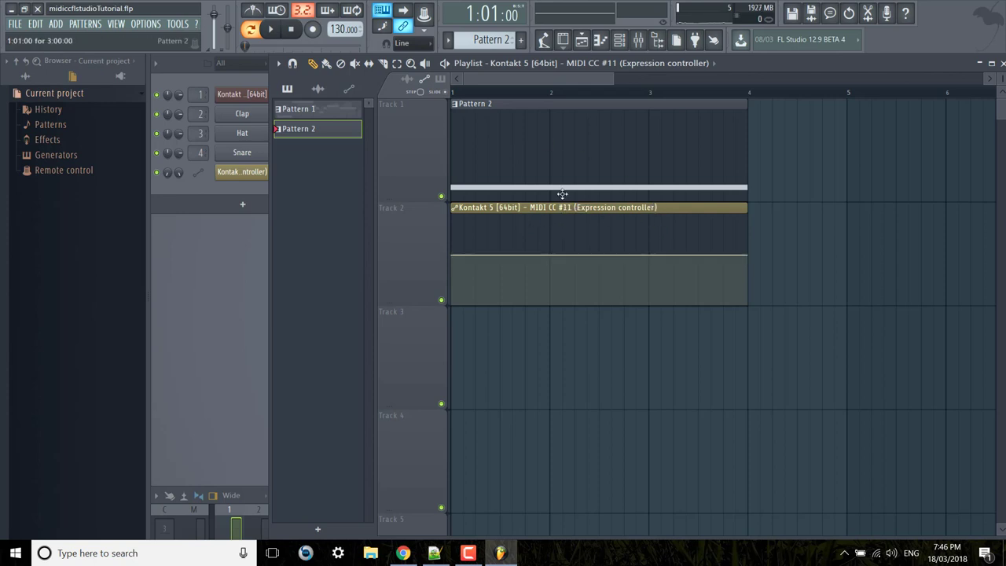
Step: Draw a three-peak zigzag CC #11 curve across bars 1–4, delete the end dip, and play
mouse_move(522, 258)
drag(502, 256, 500, 233)
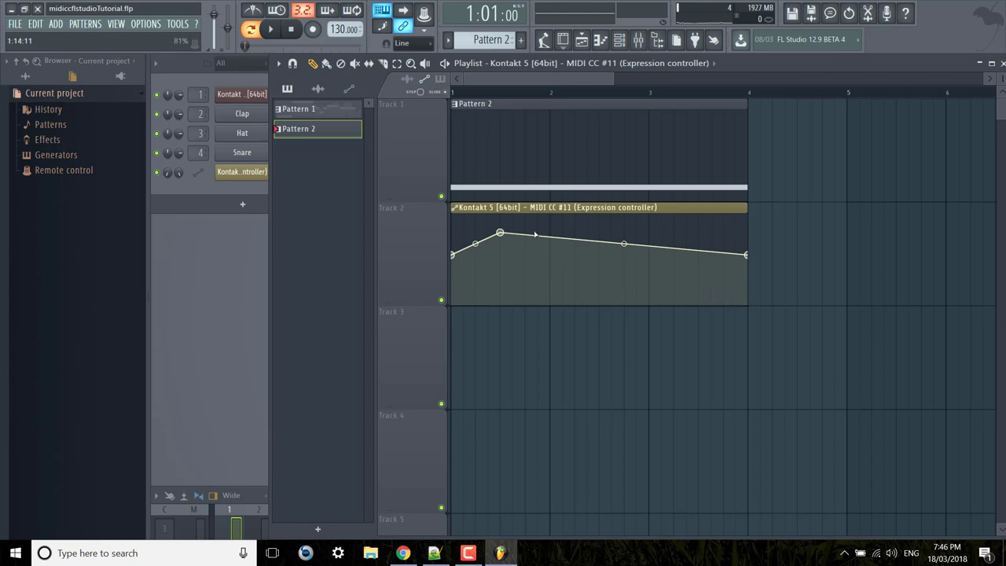
drag(535, 235, 710, 288)
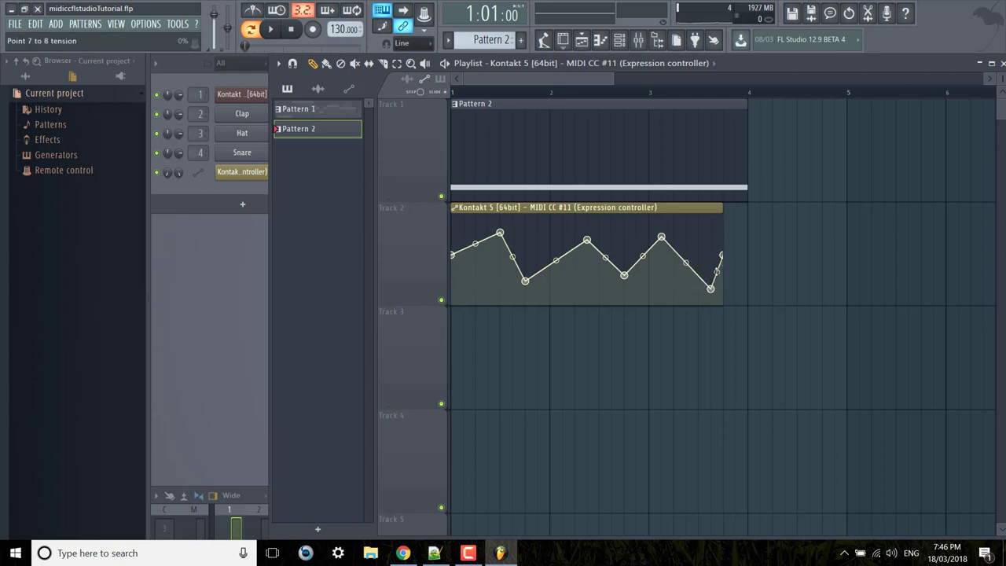
drag(720, 271, 746, 272)
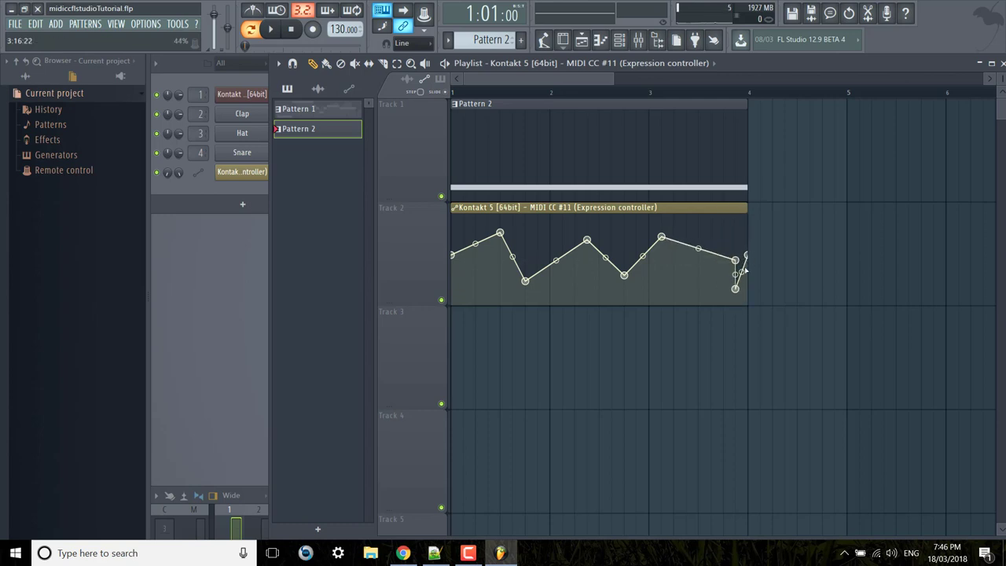
right_click(735, 289)
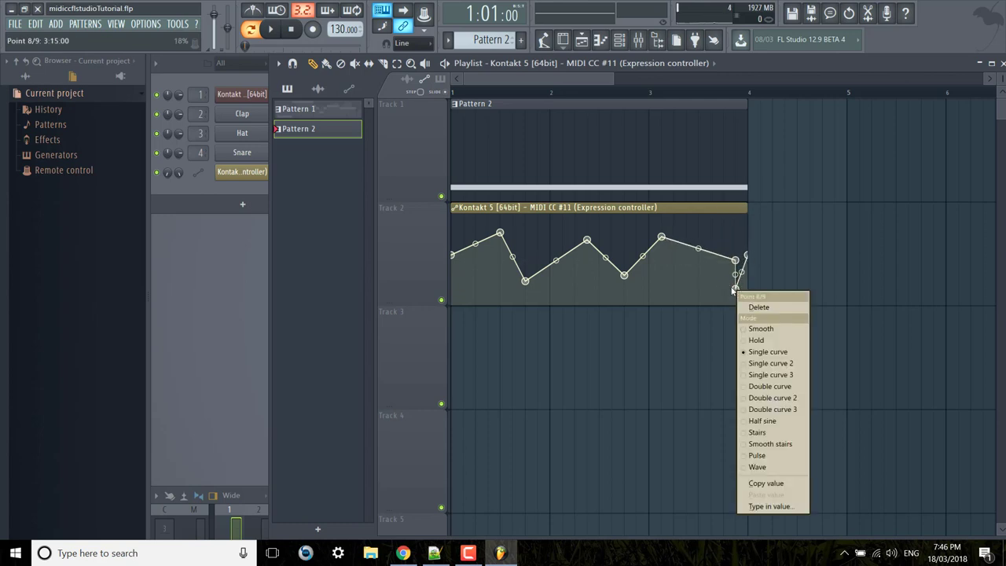
click(756, 306)
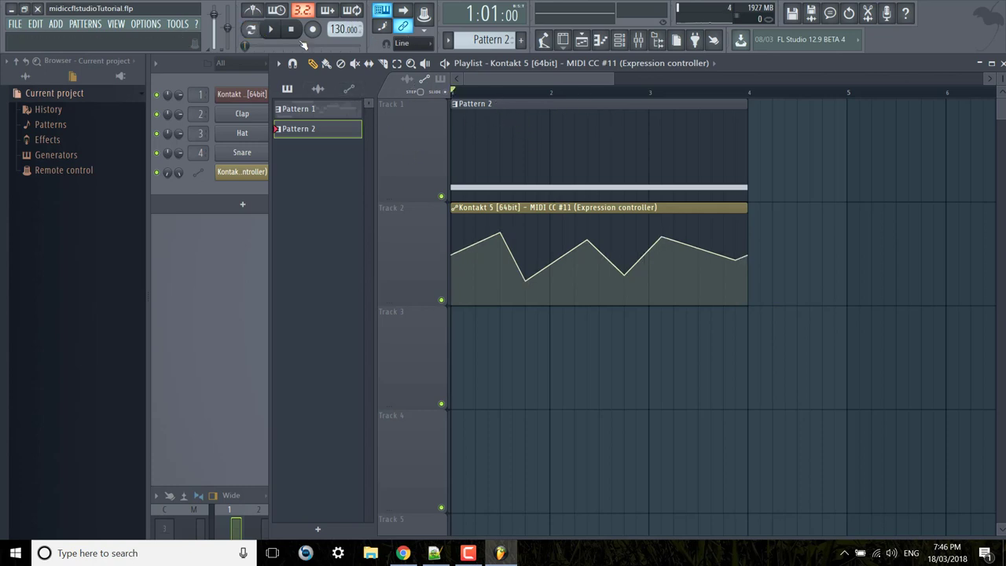
click(272, 30)
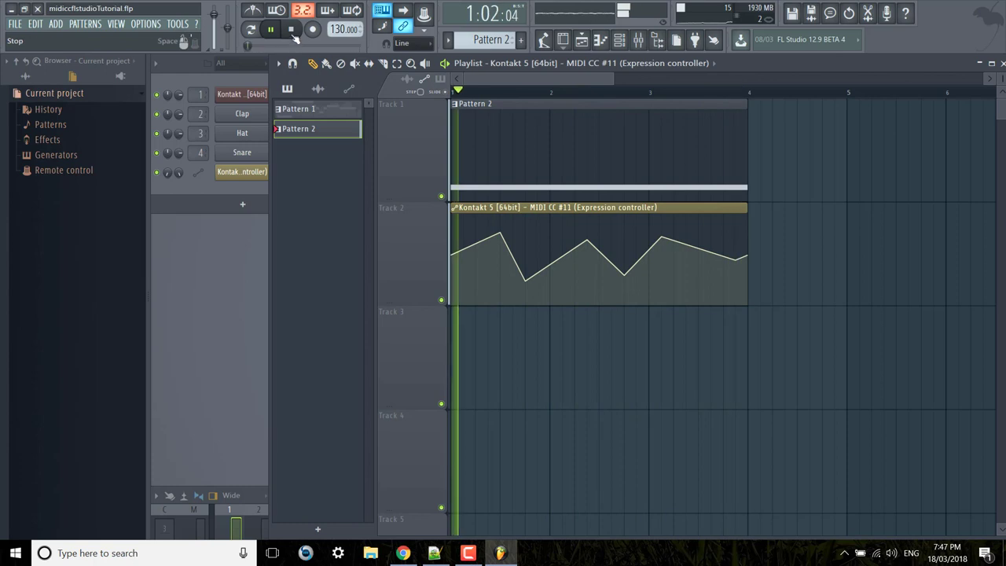
Step: Stop playback with Space
key(space)
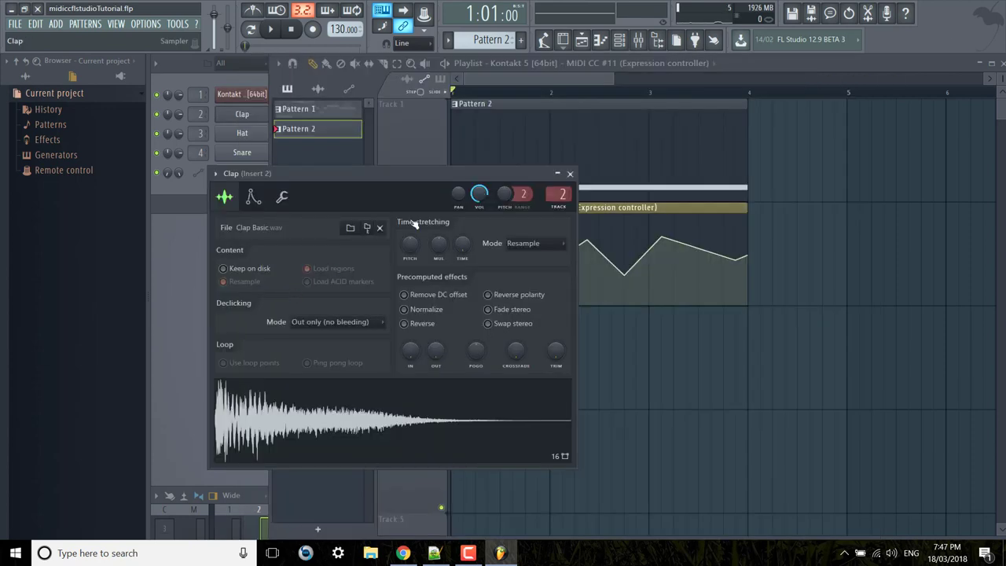
Step: Load Kontakt 5 [64bit] from the plugin database into channel 2, replacing the Clap
click(570, 173)
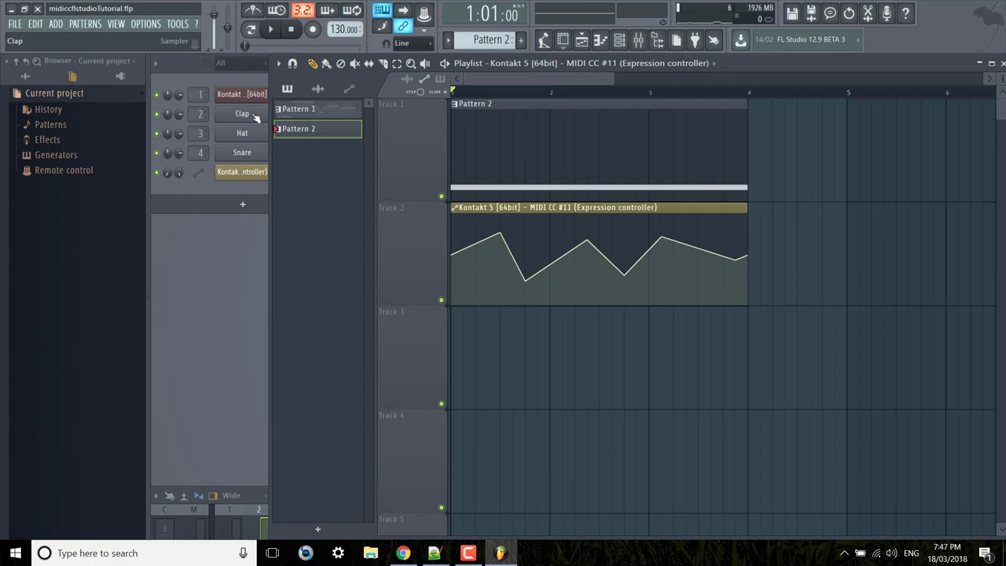
click(120, 76)
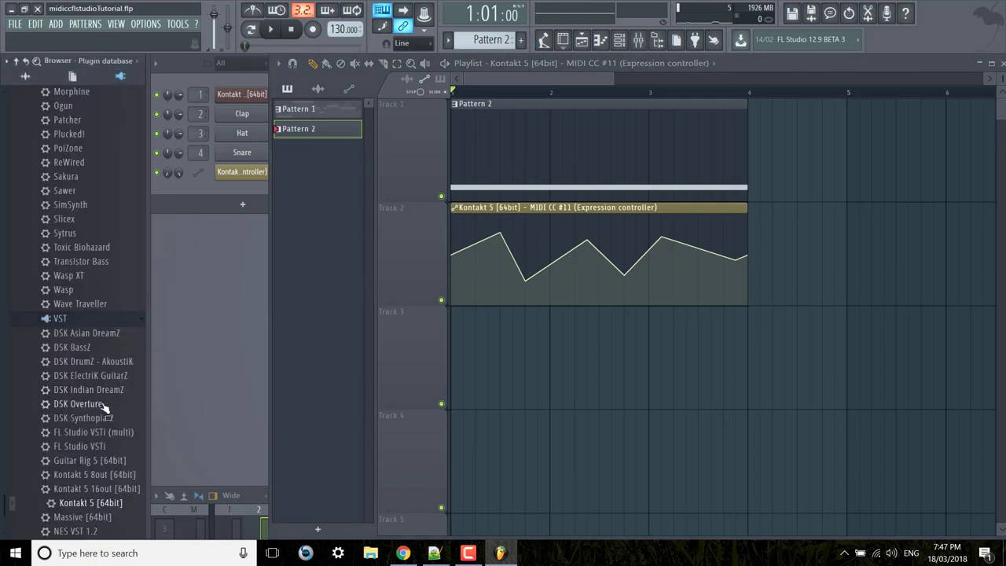
drag(102, 487, 235, 116)
Step: Create a new default Kontakt instrument and open its edit panel
drag(606, 179, 613, 55)
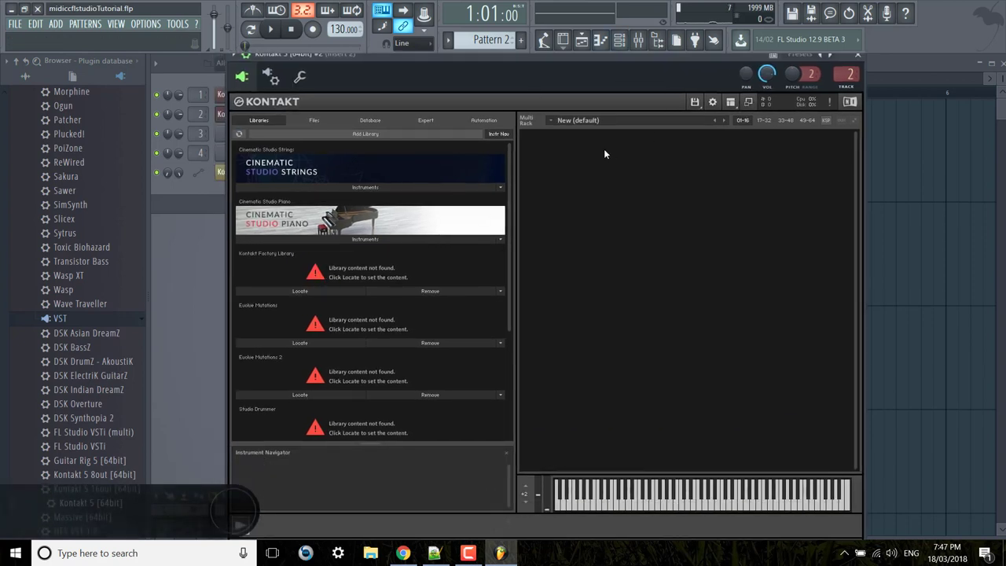
double_click(604, 150)
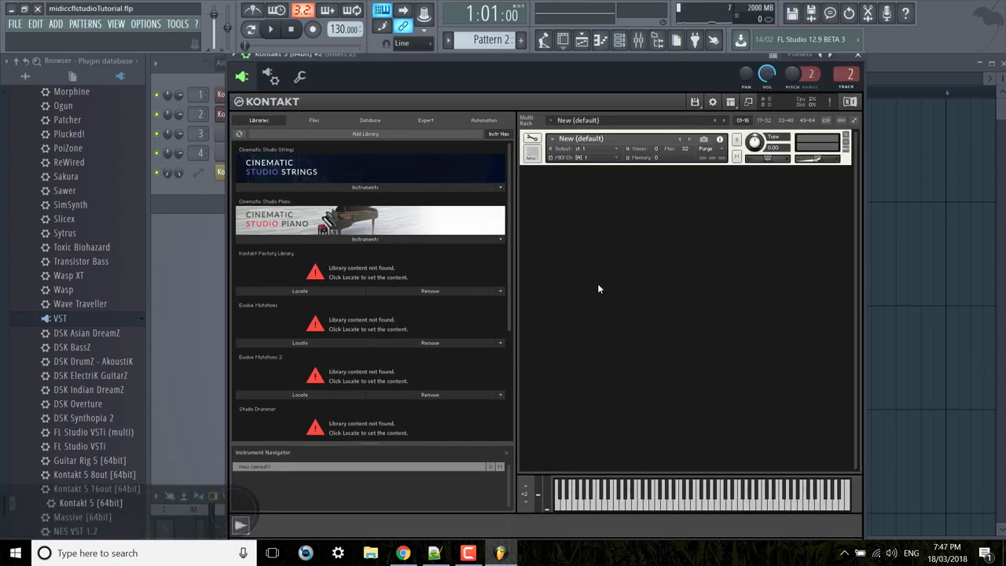
click(532, 140)
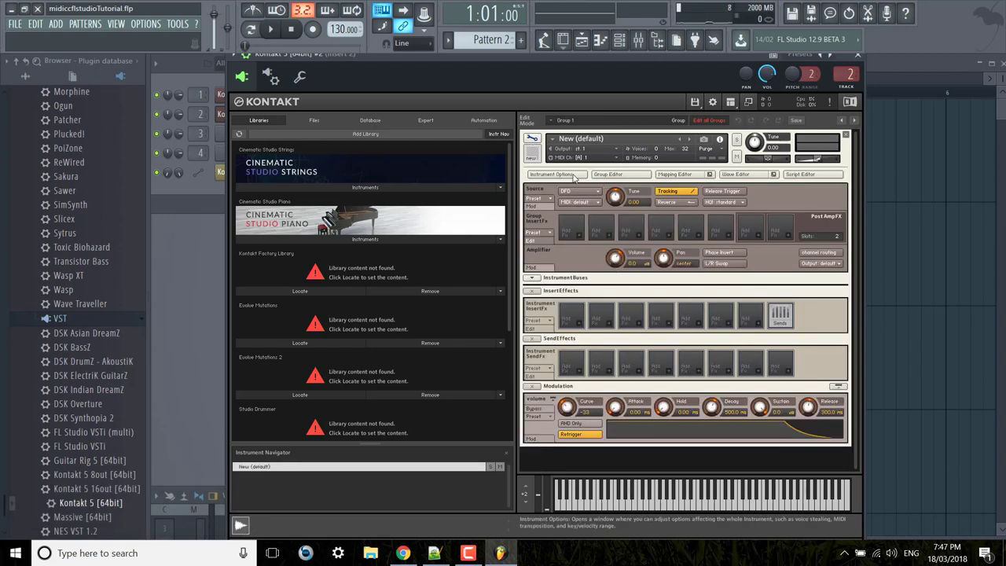
Step: In the Group Editor's Amplifier Mod section, add an External Sources MIDI CC modulator set to controller 11
click(623, 179)
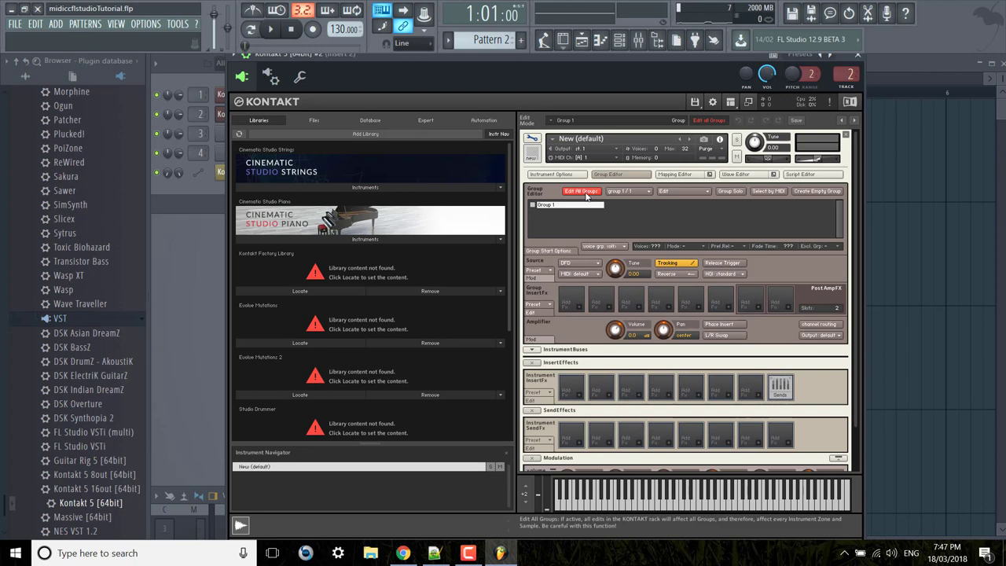
scroll(608, 321, down, 1)
scroll(608, 321, down, 2)
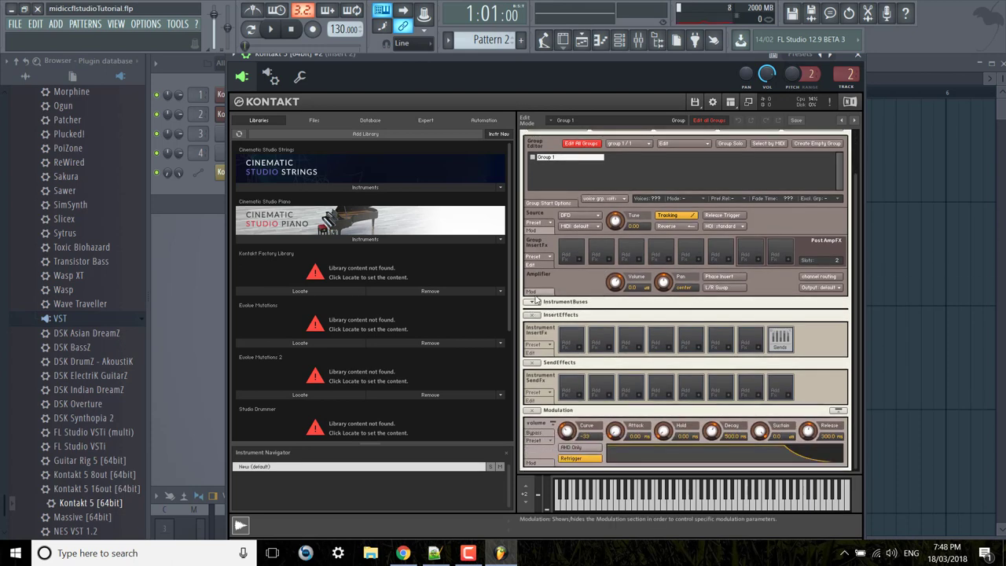
click(535, 293)
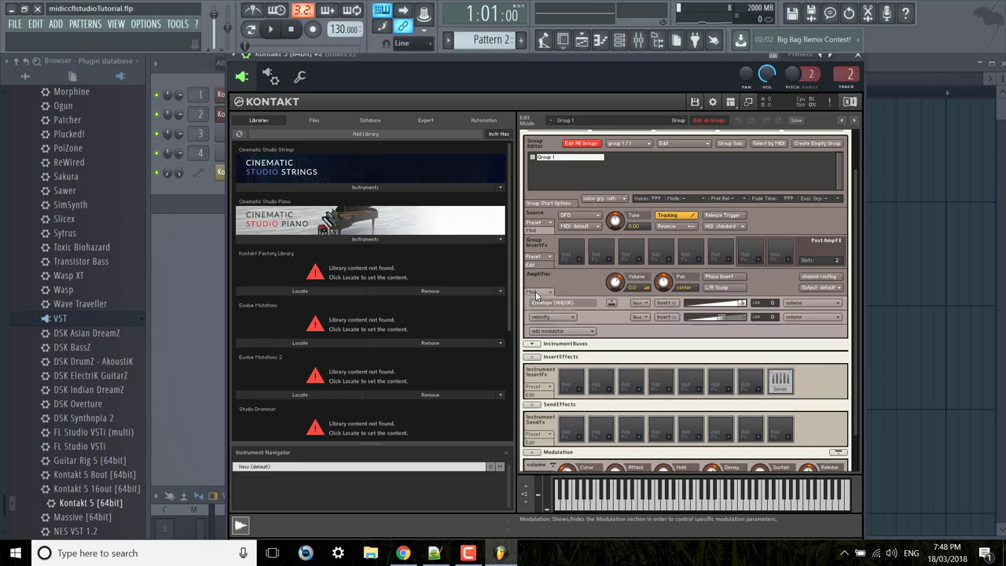
click(556, 332)
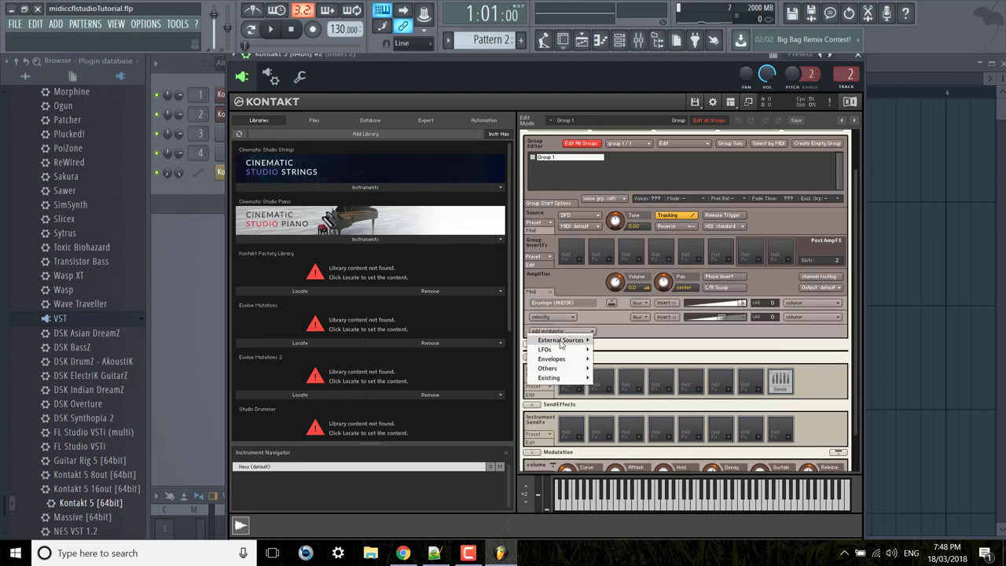
mouse_move(562, 340)
click(620, 369)
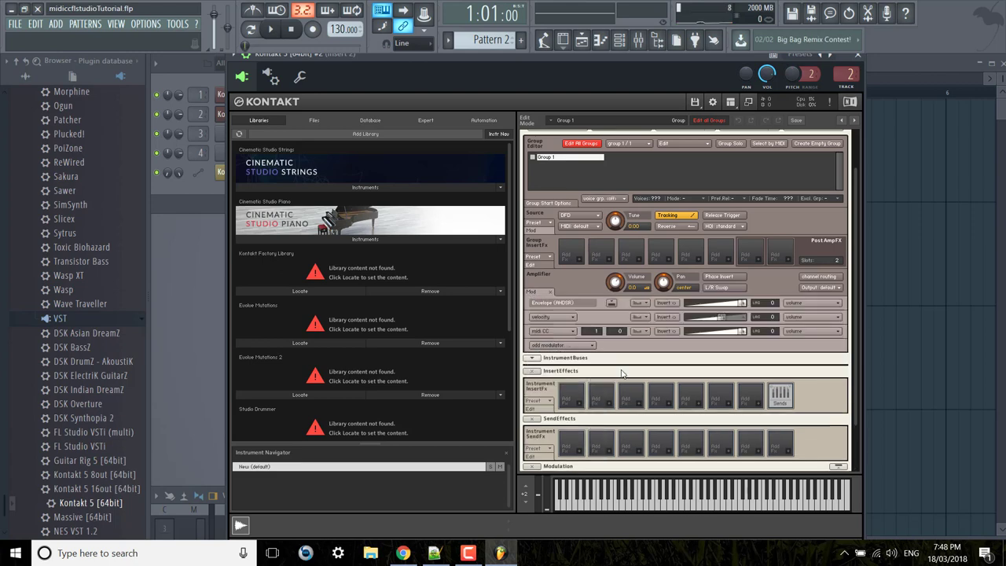